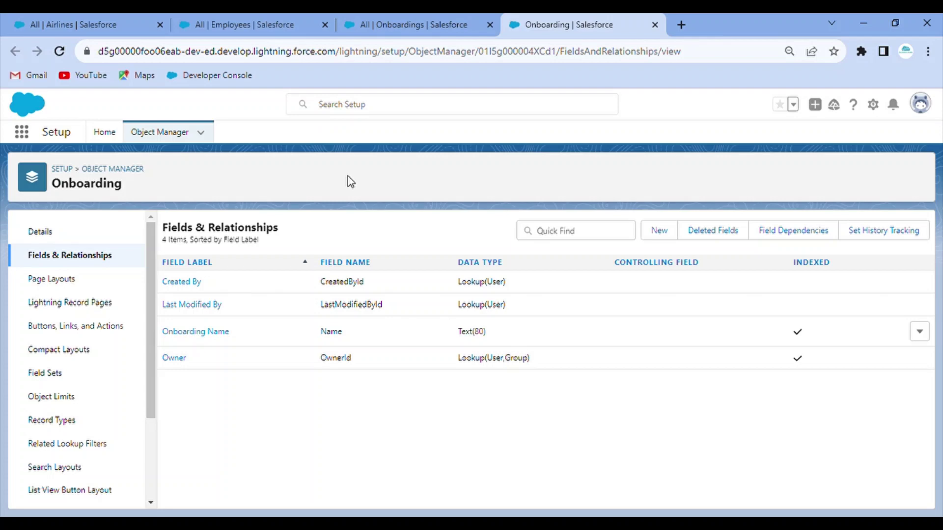
Review the record lists of Airlines, Employees and Onboardings, then return to the Onboarding object's fields
click(126, 16)
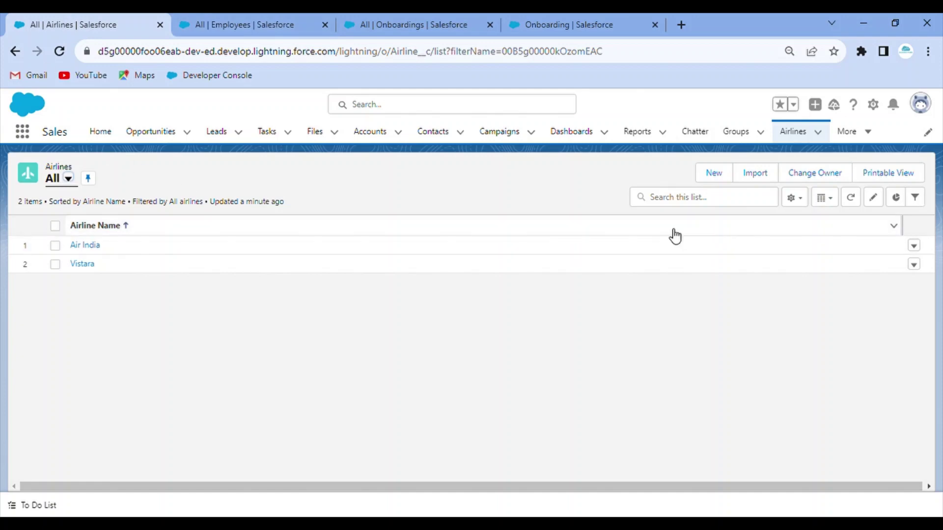
click(219, 20)
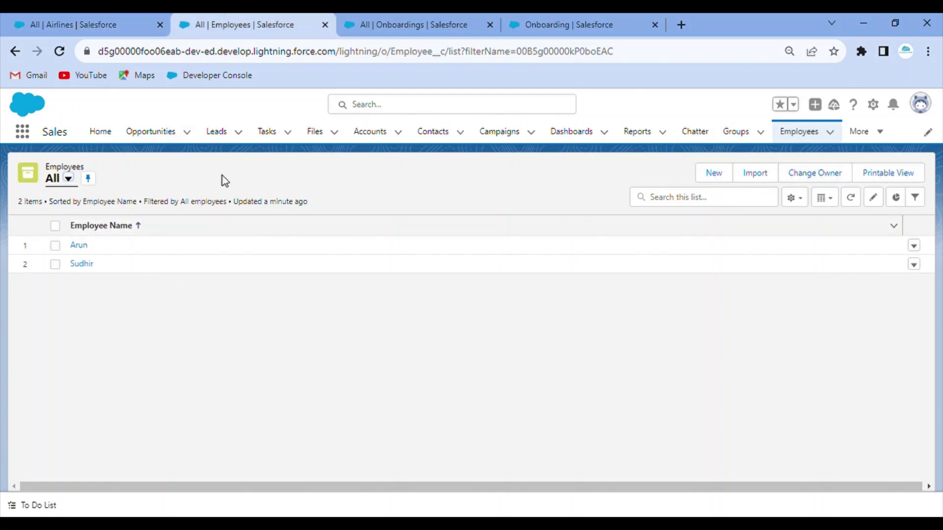
click(413, 20)
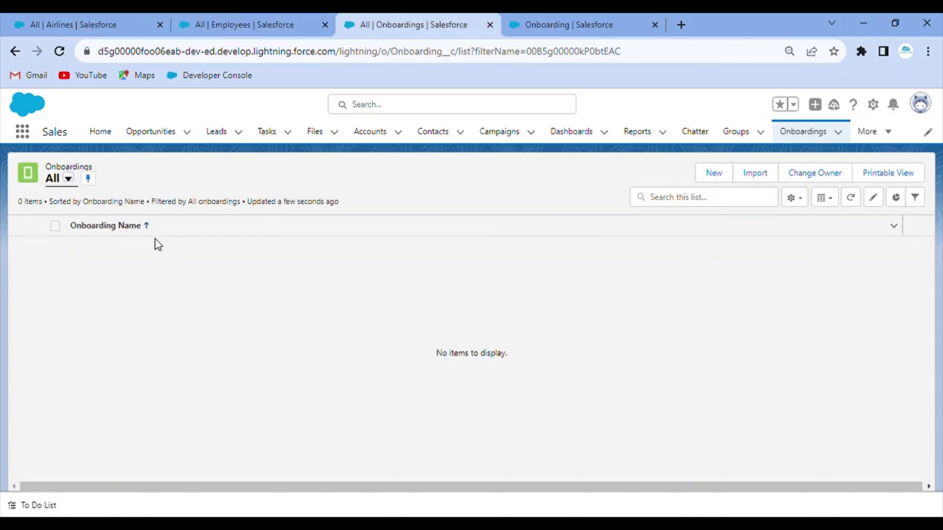
click(117, 19)
click(523, 19)
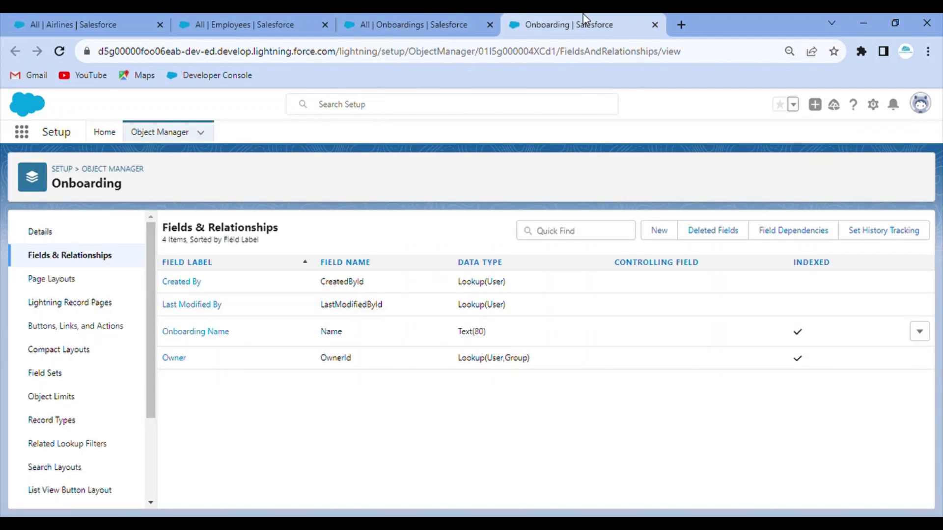
Duplicate the browser tab with the Onboarding object's setup page twice
right_click(564, 20)
click(584, 54)
right_click(564, 13)
click(598, 117)
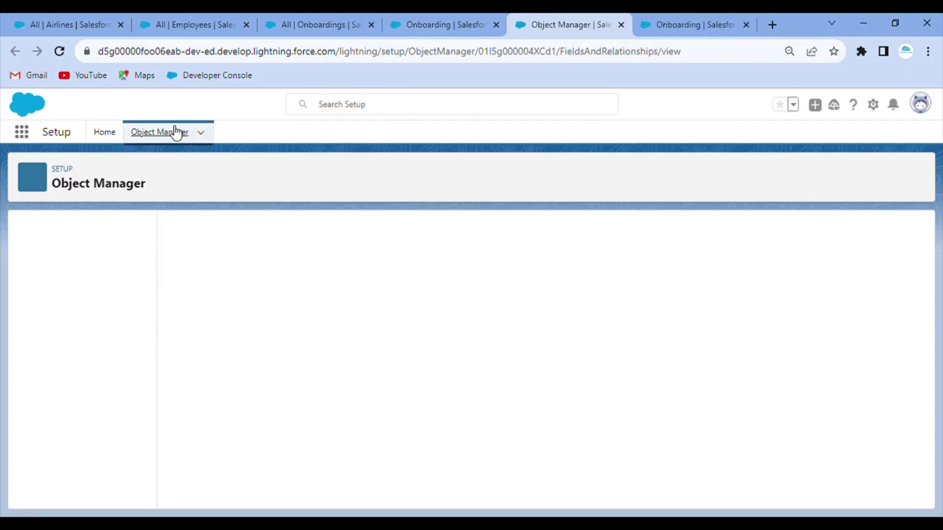
Search Object Manager for "airlin" in one duplicated tab and open the Airline object
click(175, 132)
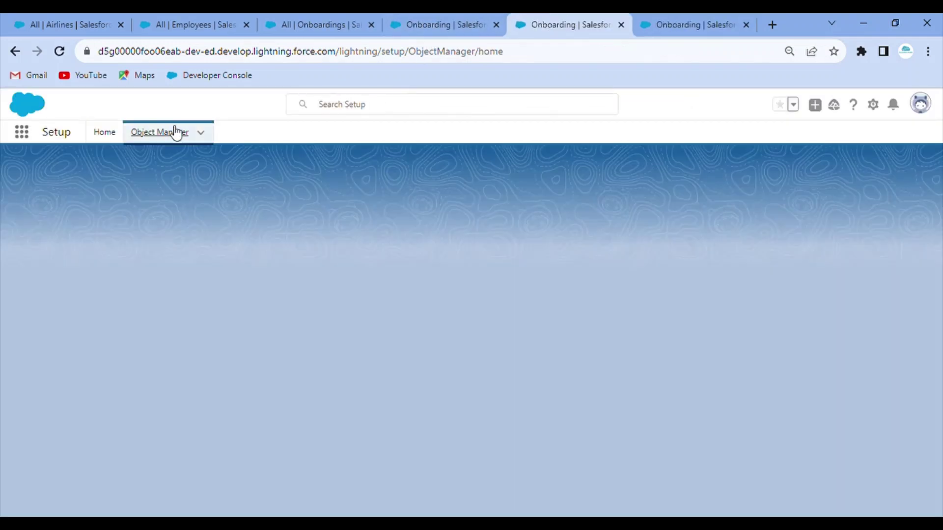
click(713, 181)
text(airlin)
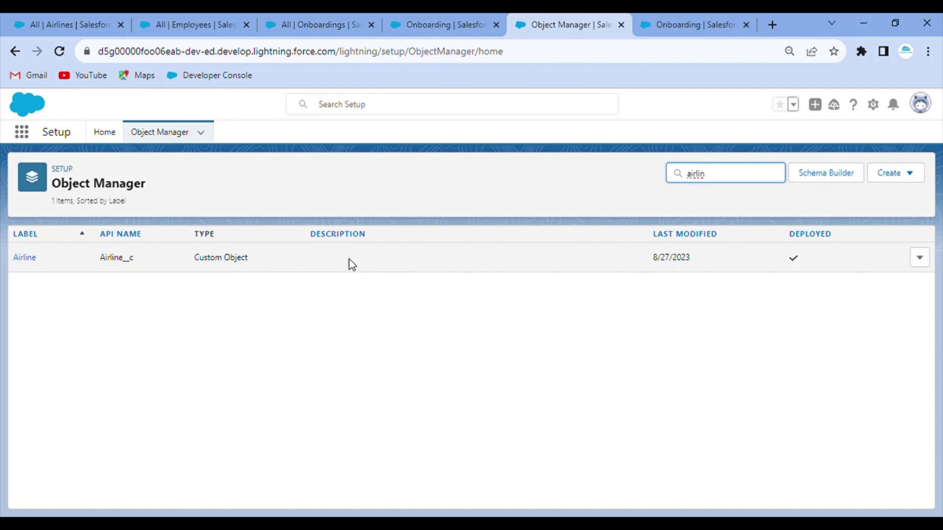
click(27, 259)
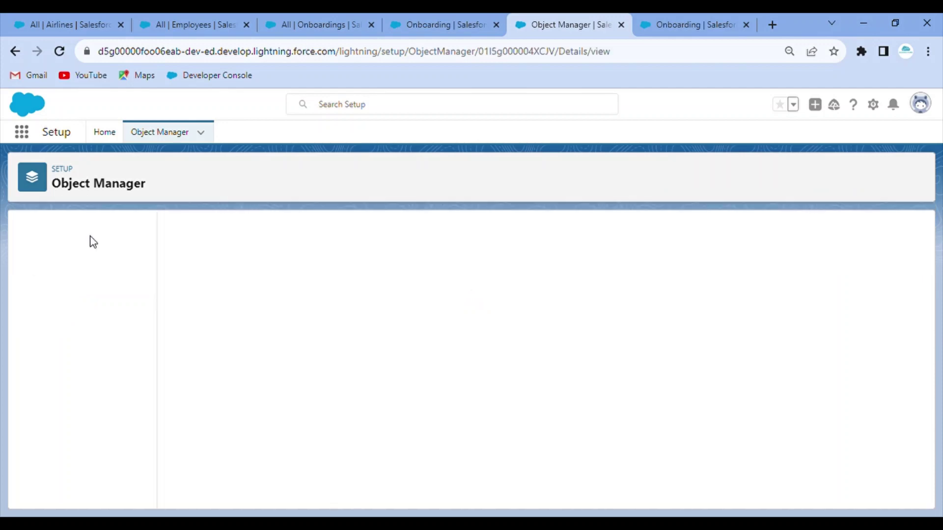
Search Object Manager for "employee" in the other duplicated tab and open the Employee object
click(669, 22)
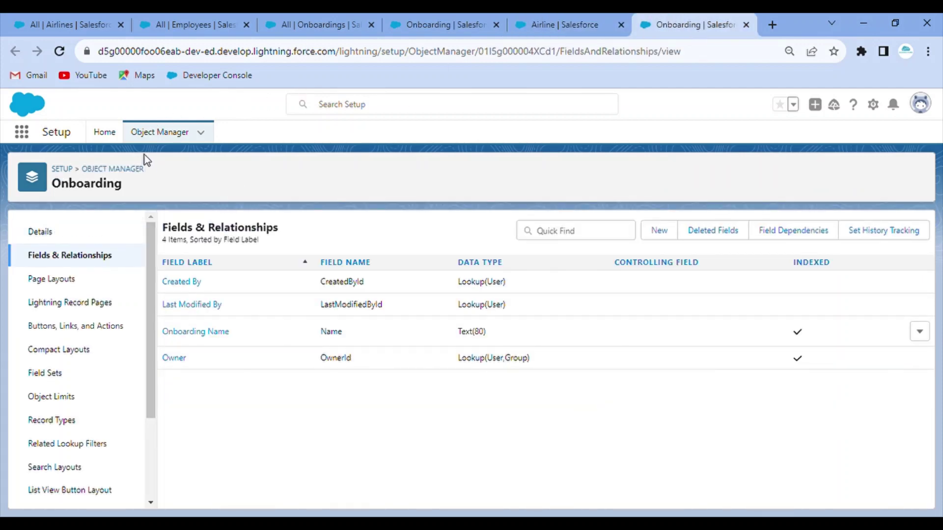
click(150, 134)
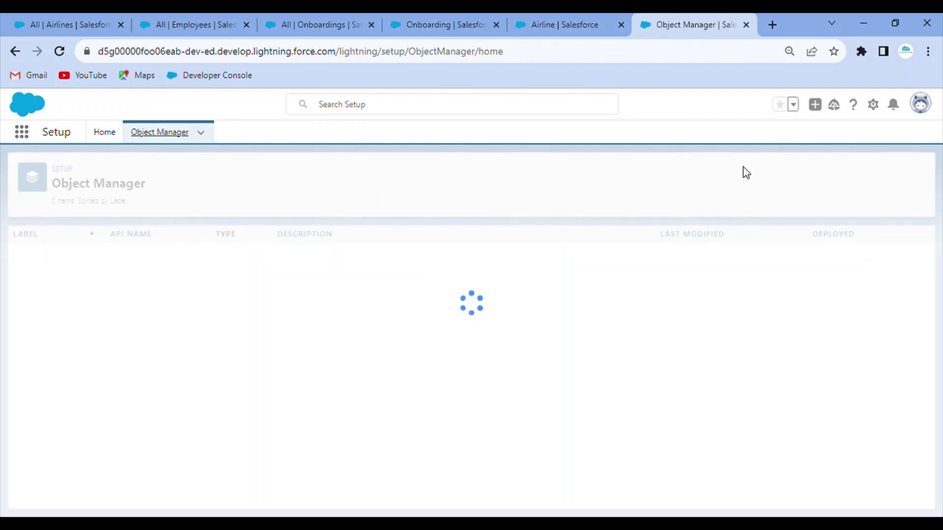
click(753, 173)
text(emp)
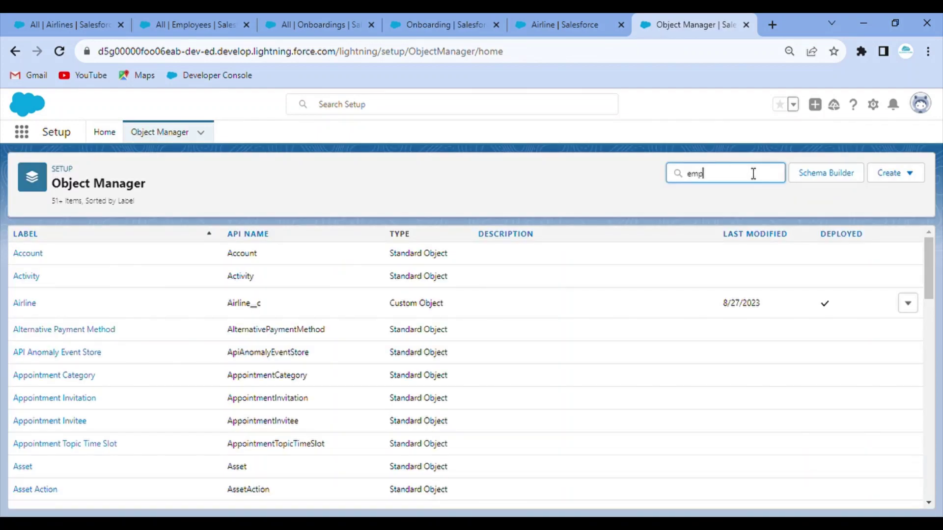
text(loyee)
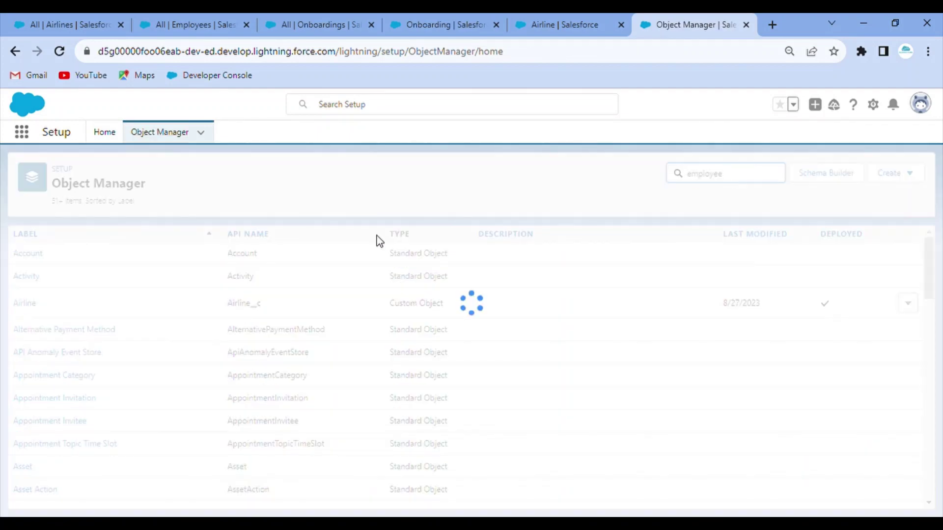
click(34, 258)
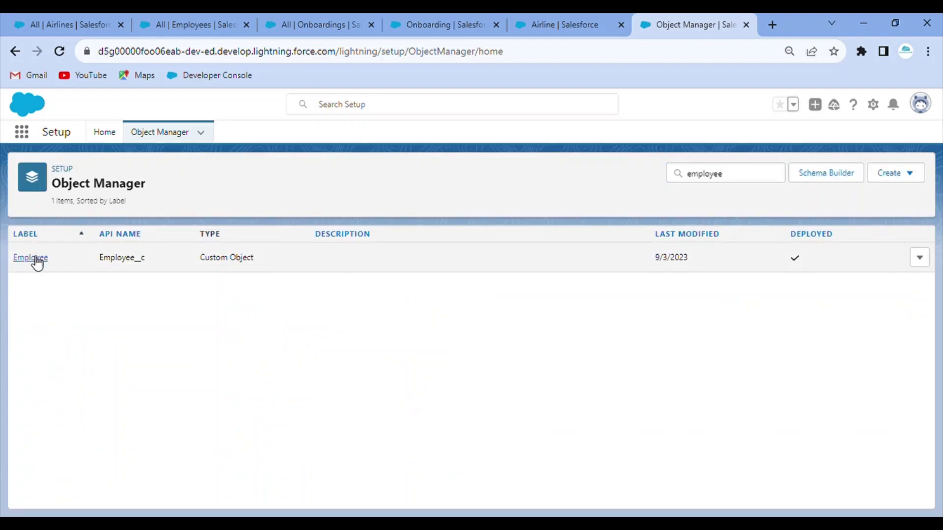
Show the fields and relationships of the Airline object and of the Employee object in their tabs
click(413, 18)
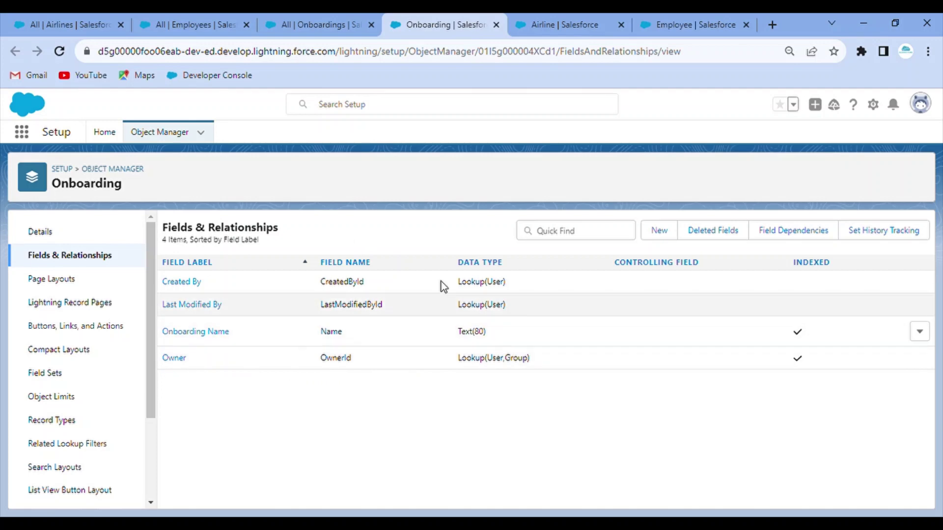
click(542, 16)
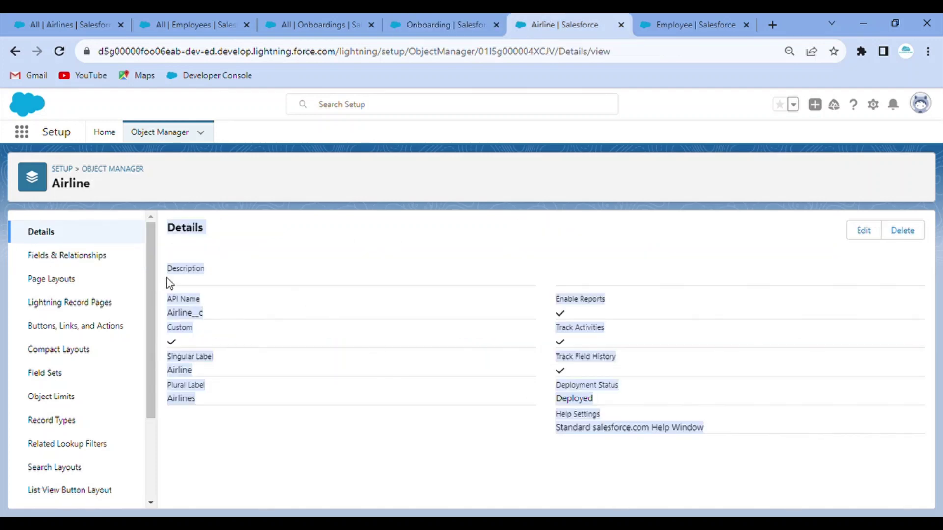
click(102, 255)
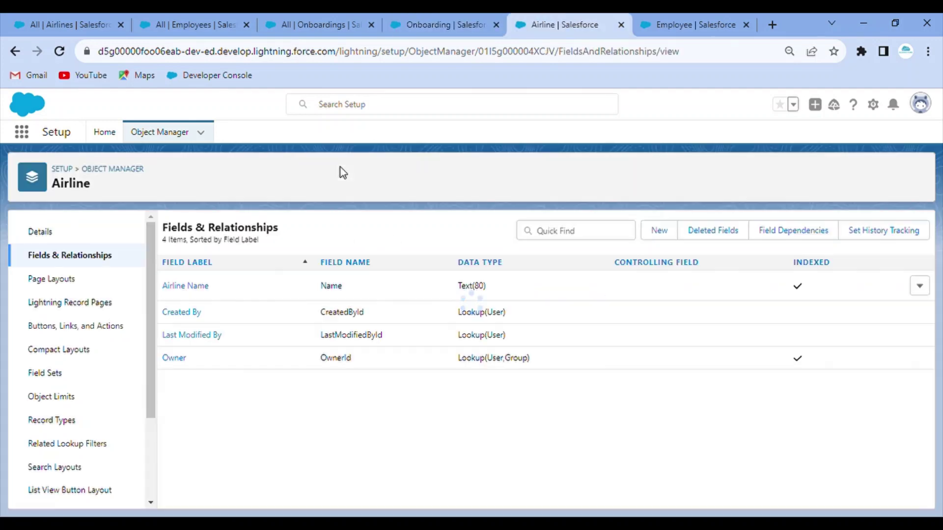
click(691, 24)
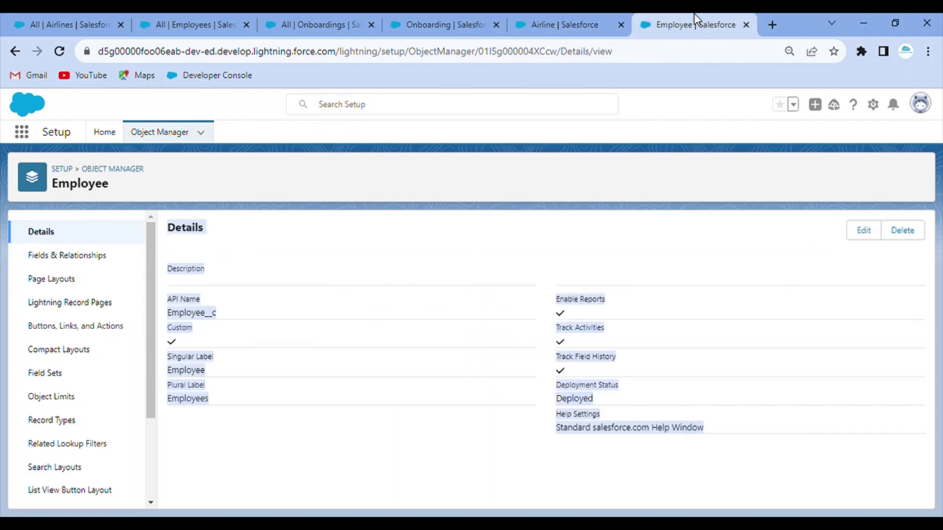
click(79, 258)
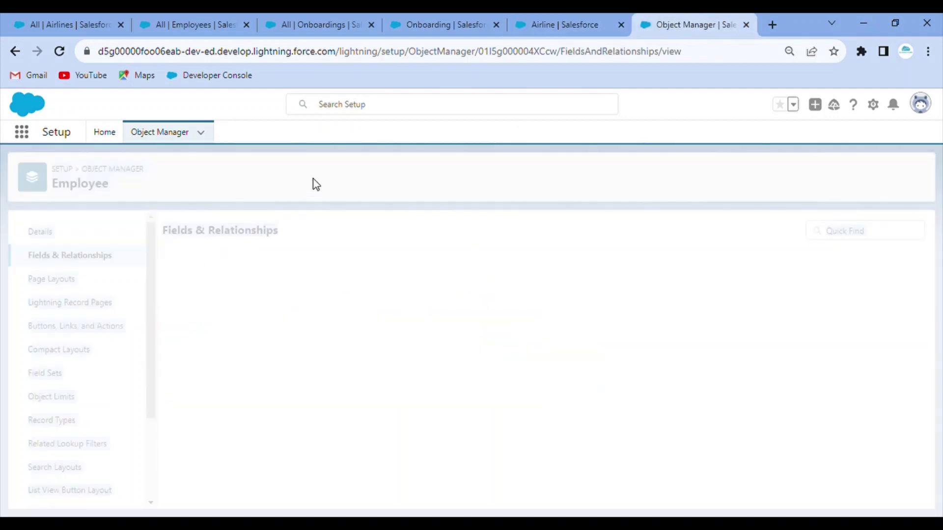
click(316, 184)
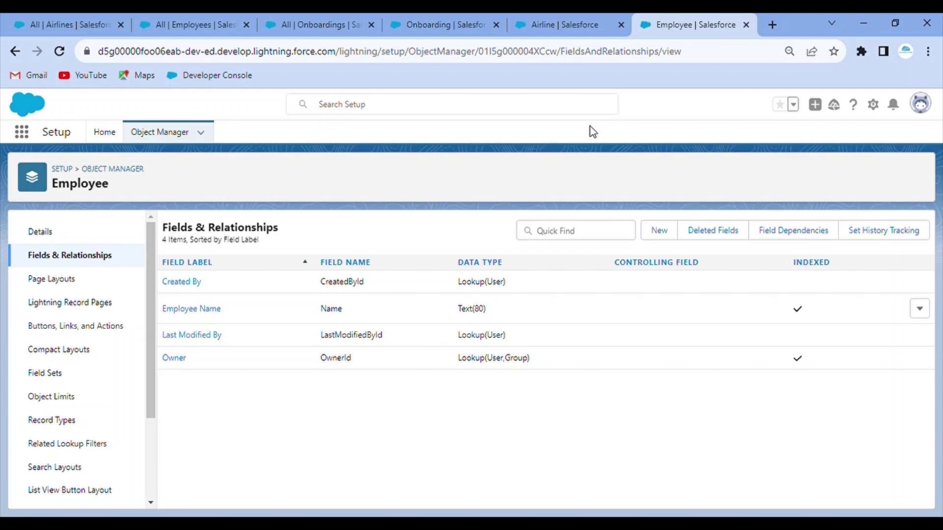
Start a new master-detail relationship field on the Onboarding object with Airline as the related object
click(560, 14)
click(698, 13)
click(429, 15)
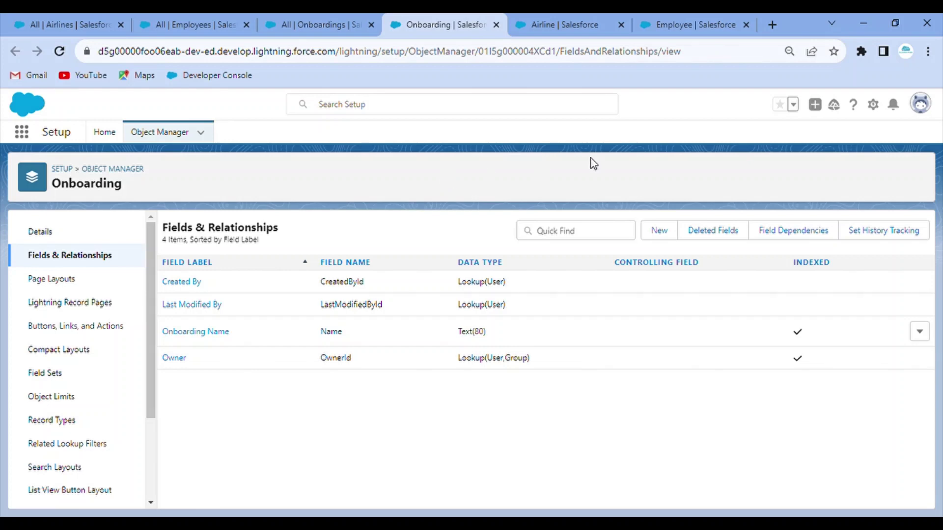
click(659, 231)
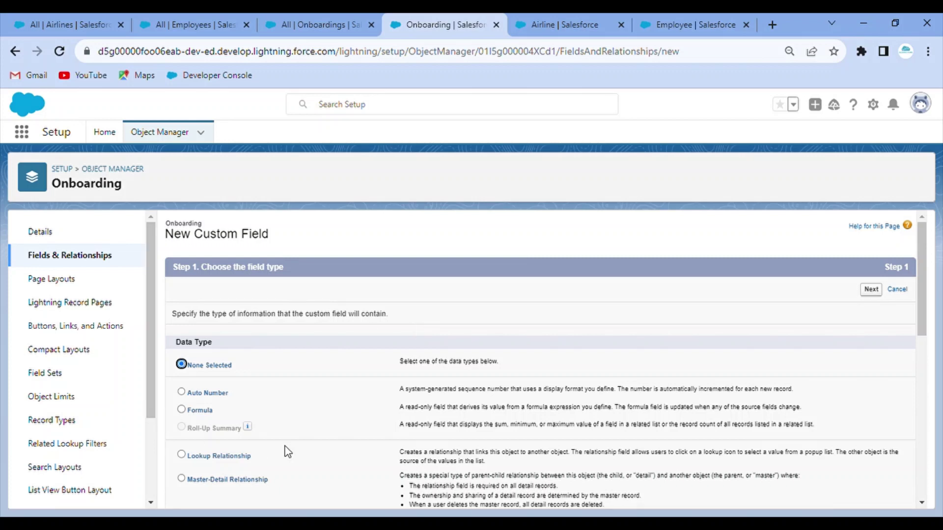
scroll(285, 449, down, 2)
click(181, 383)
scroll(677, 287, up, 2)
click(873, 290)
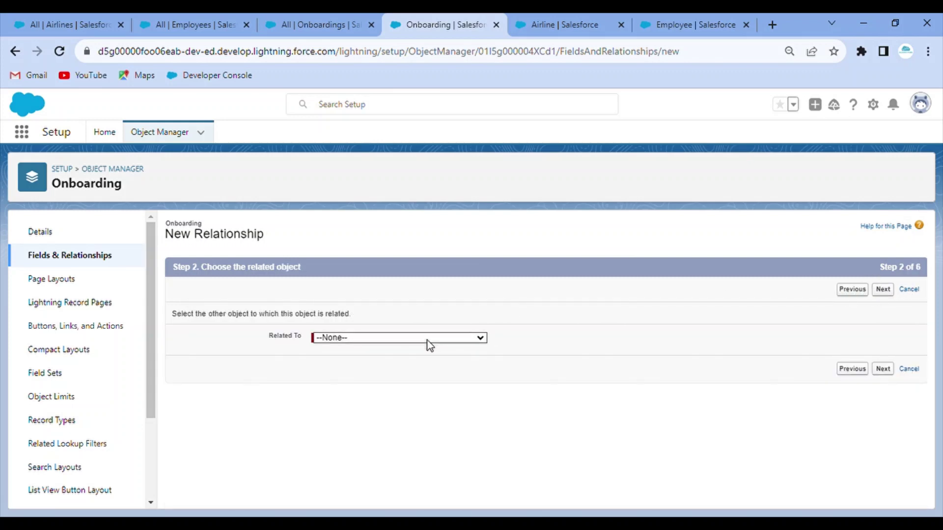
text(Airline)
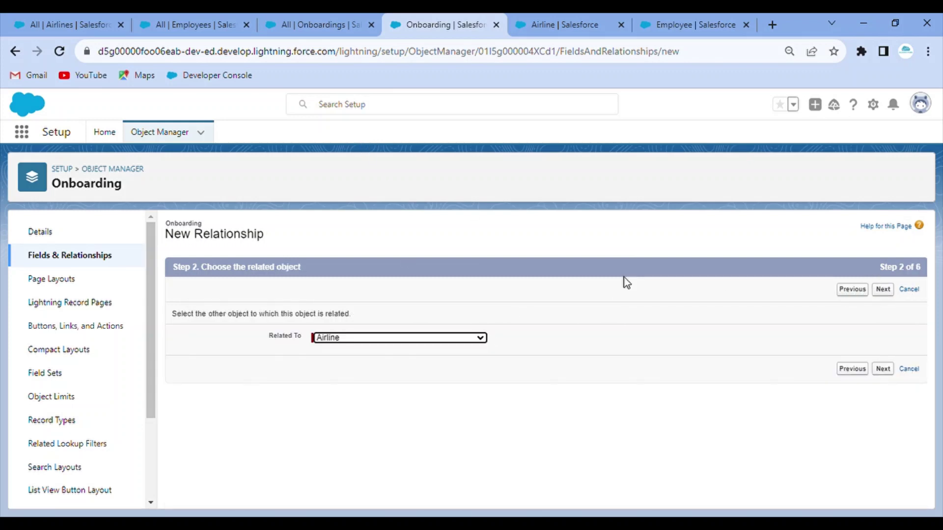
click(884, 291)
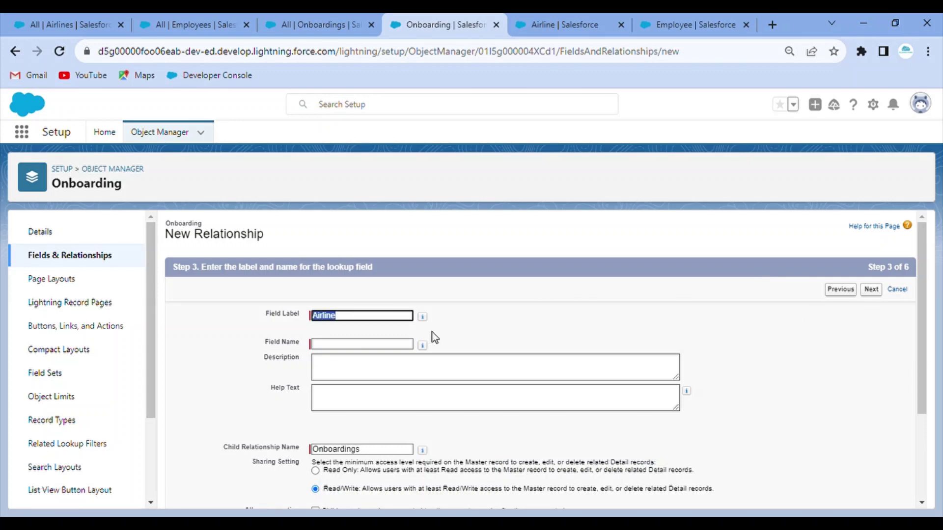
Accept Airline as field label and name with Read/Write sharing, and keep the default field-level security
click(461, 326)
scroll(509, 406, down, 2)
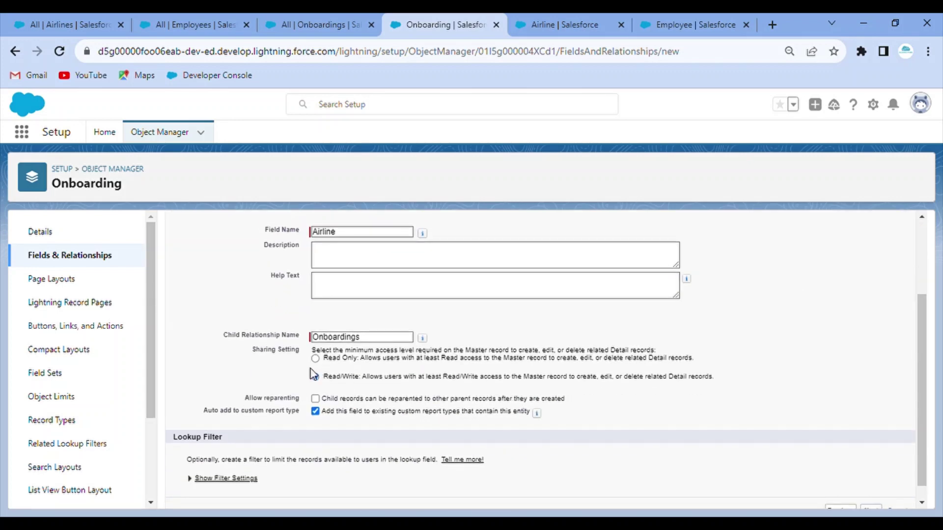
scroll(454, 335, up, 2)
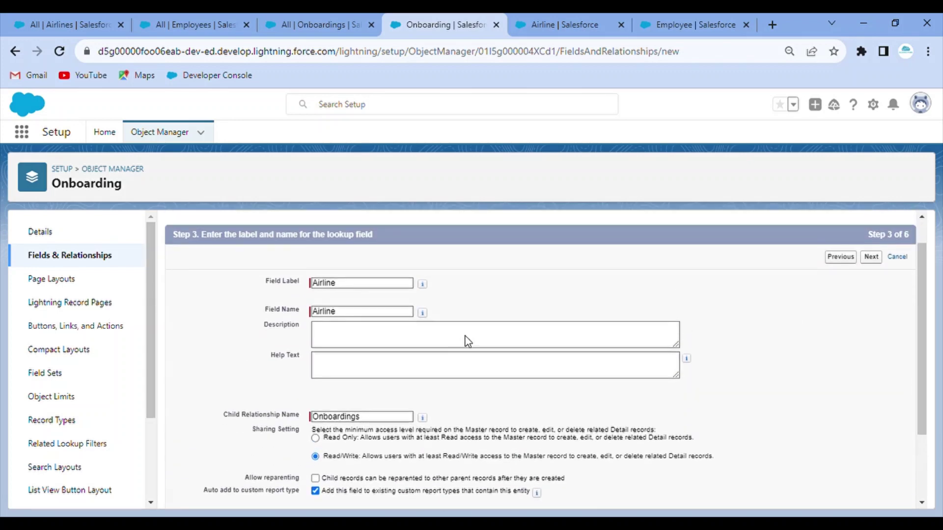
click(877, 261)
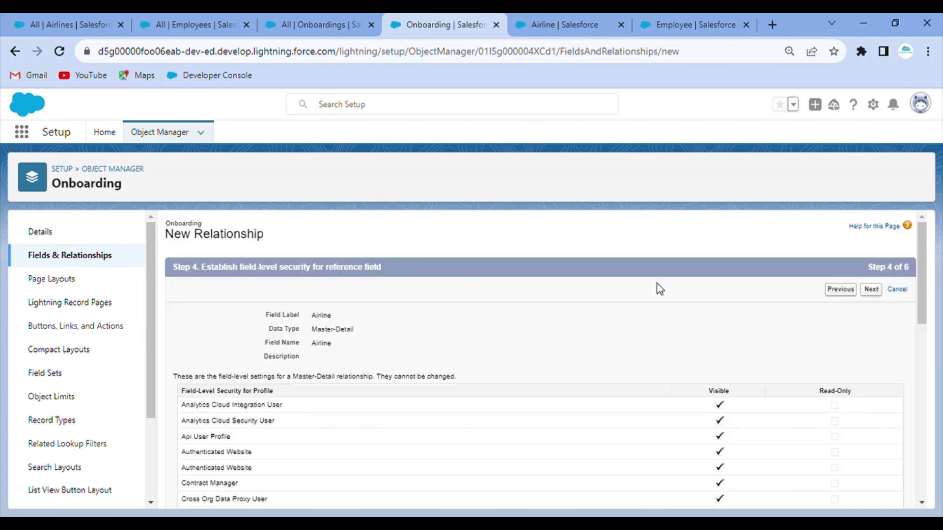
click(878, 293)
Keep the default page layouts, set the related list label to Employee and save the Airline relationship field
click(893, 293)
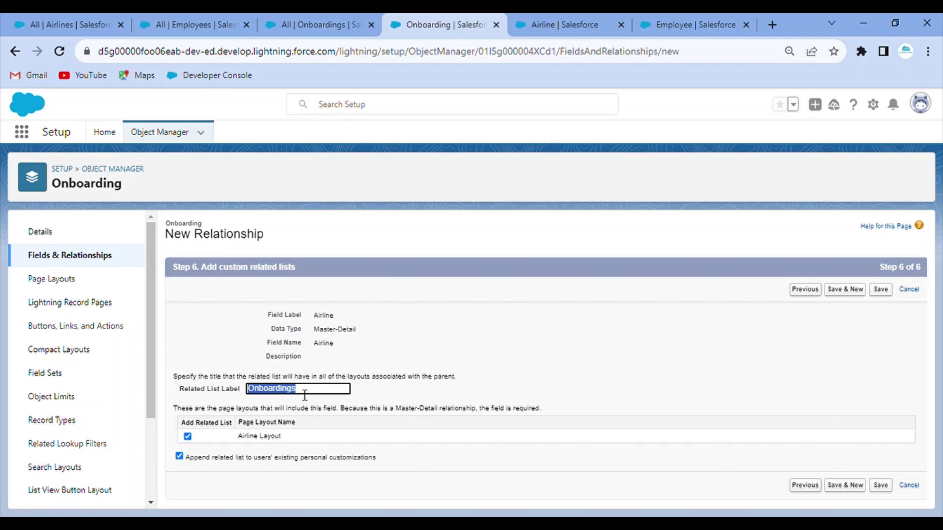
text(E)
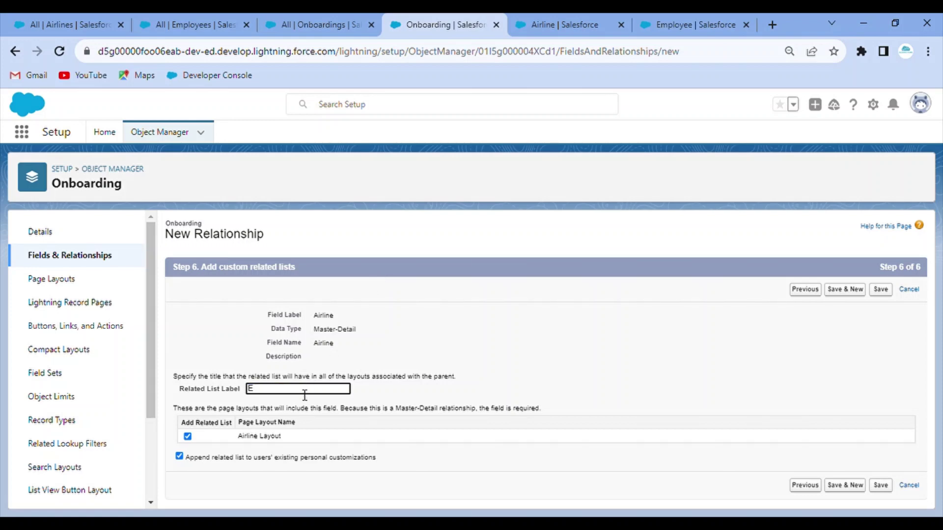
text(mployee)
click(538, 337)
click(888, 294)
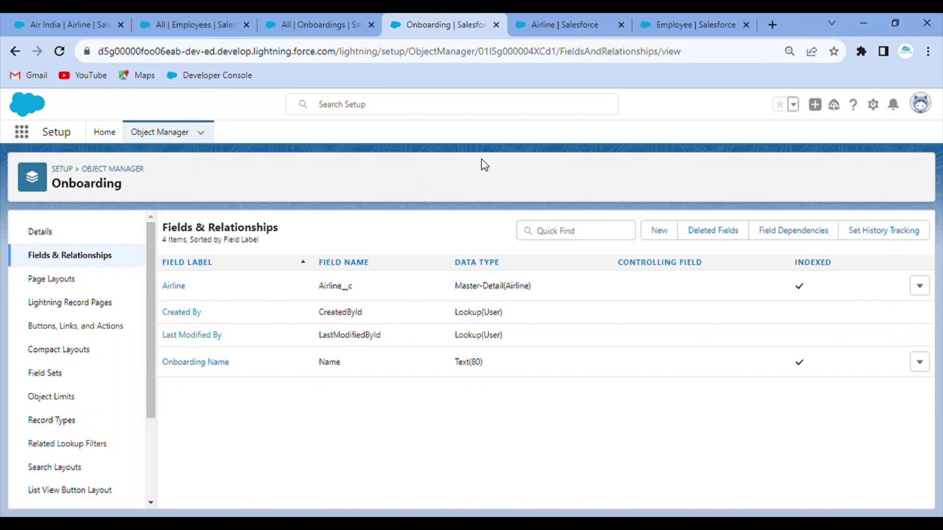
Start a second master-detail relationship field on the Onboarding object with Employee as the related object
click(661, 231)
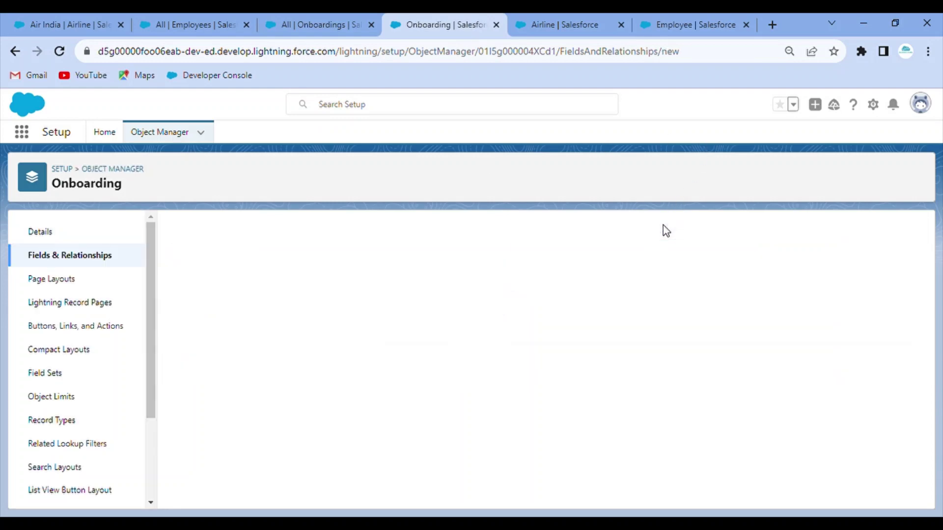
click(181, 479)
click(871, 290)
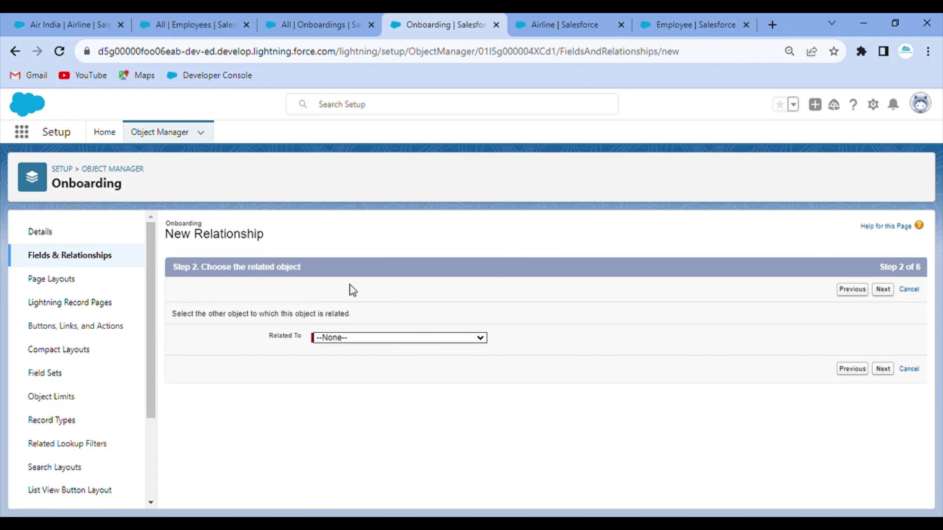
key(e)
click(884, 293)
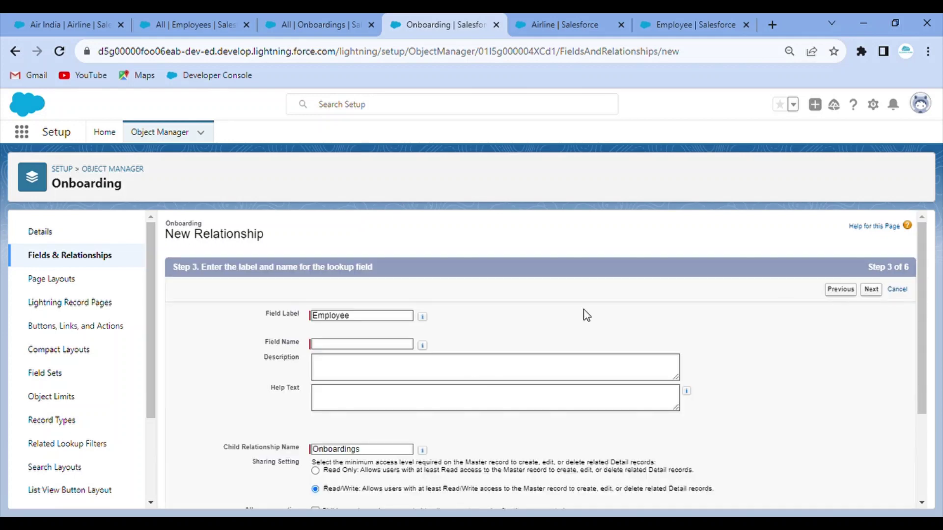
Set the field name to Employee, keeping Read/Write sharing and the default field-level security
double_click(347, 326)
click(348, 343)
text(EmployEmployeeee)
key(ctrl+z)
click(872, 290)
click(876, 294)
Keep the default page layouts, set the related list label to Airline and save the Employee relationship field
click(883, 294)
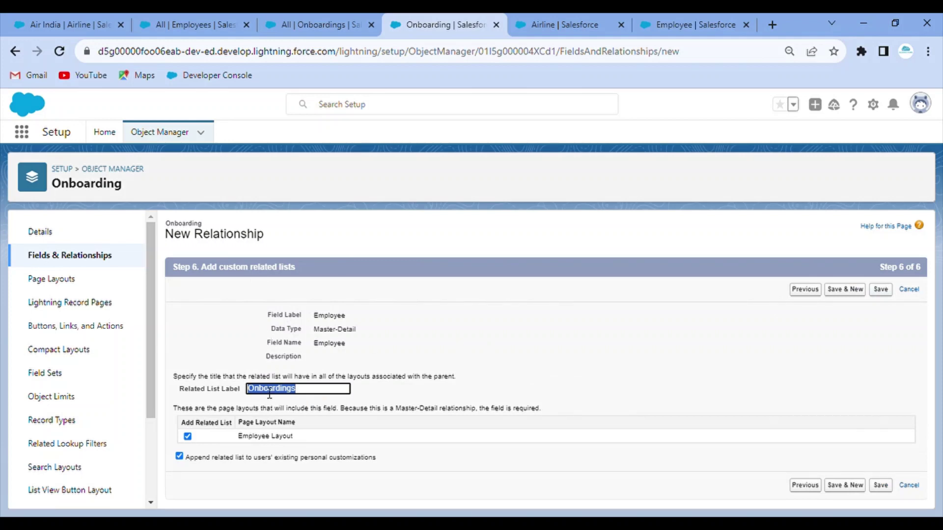
text(Airline)
click(889, 293)
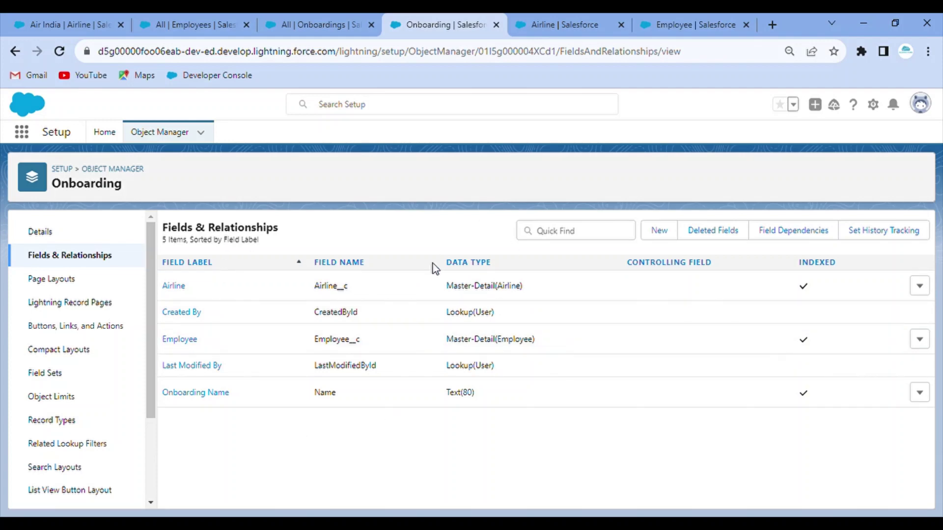
Refresh the Employees list and open the related lists of the first employee's record
click(301, 15)
click(217, 15)
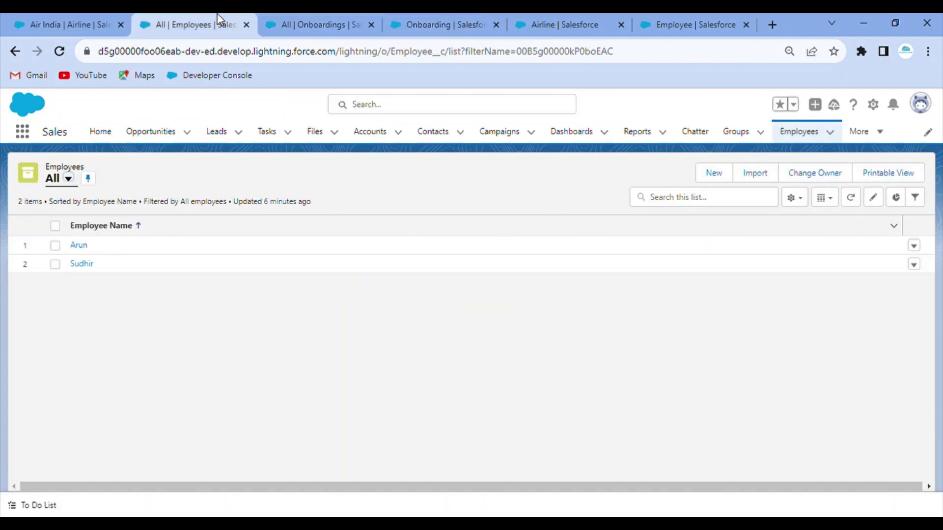
click(59, 52)
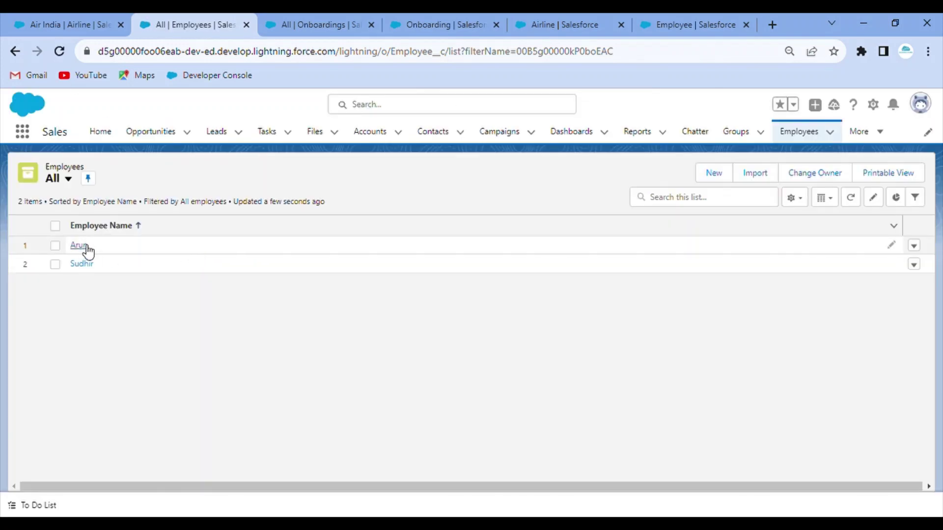
click(78, 246)
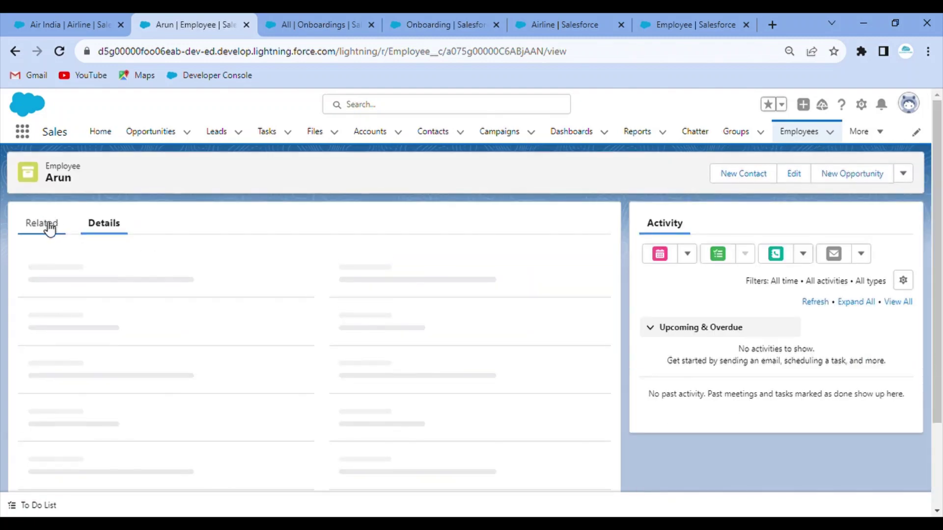
click(49, 227)
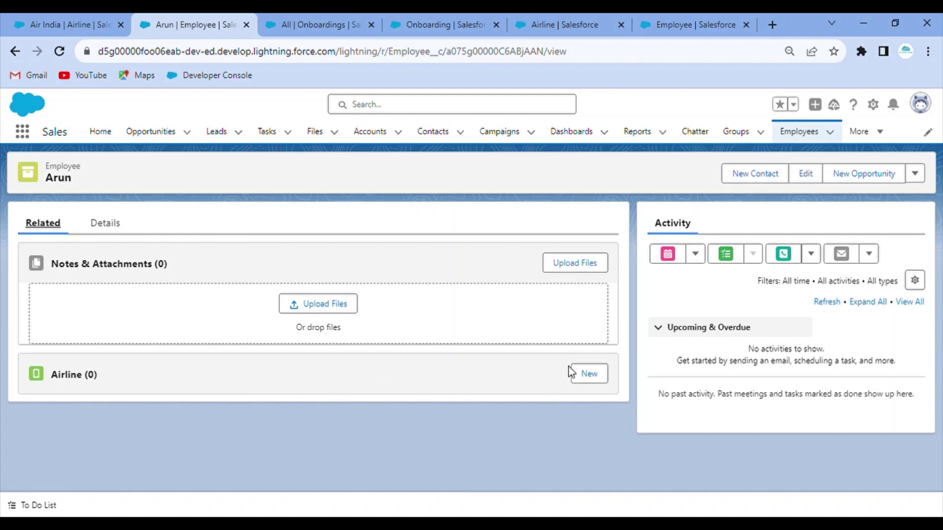
Create an onboarding record named Jaipur Onboarding from the employee's Airline related list, with Air India as the airline
click(590, 376)
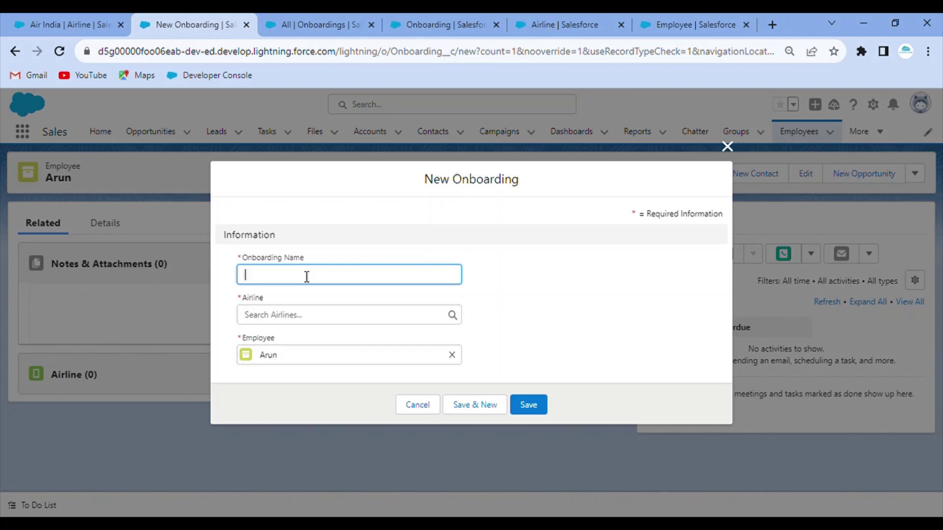
text(Ja)
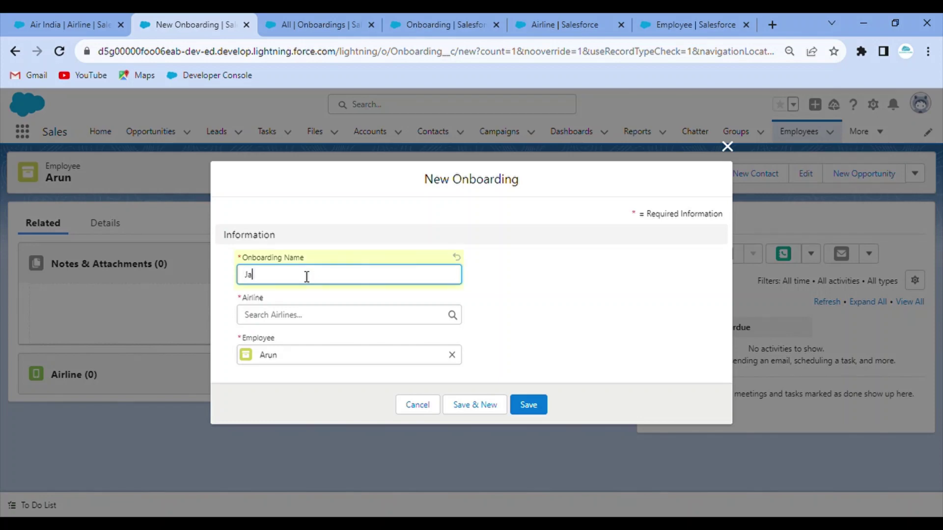
text(ipur Onboarding)
click(312, 323)
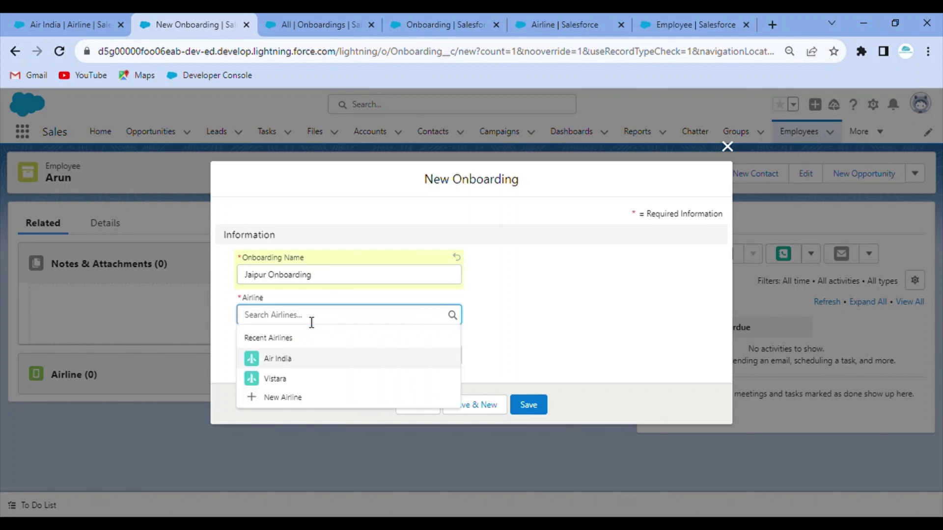
click(305, 358)
click(522, 406)
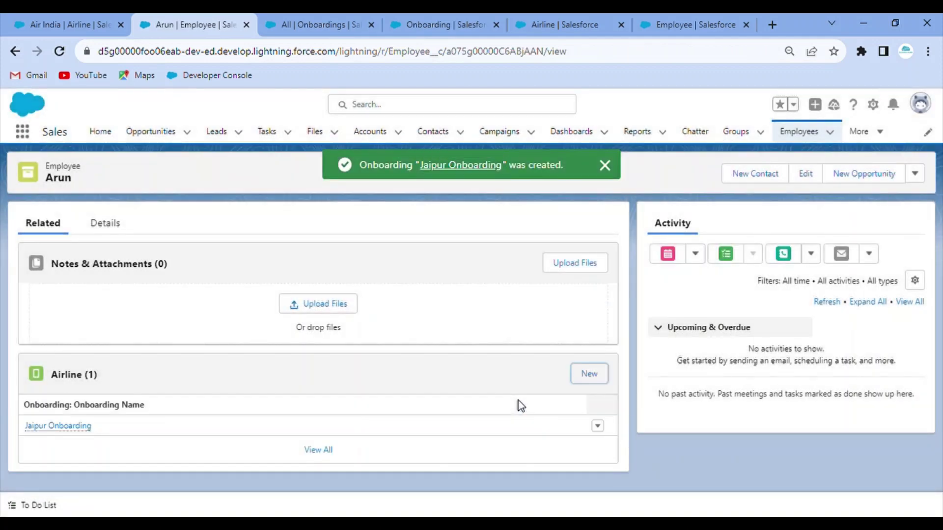
Create a second onboarding record for the same employee, named Mumbai Onboarding, with Vistara as the airline
click(589, 374)
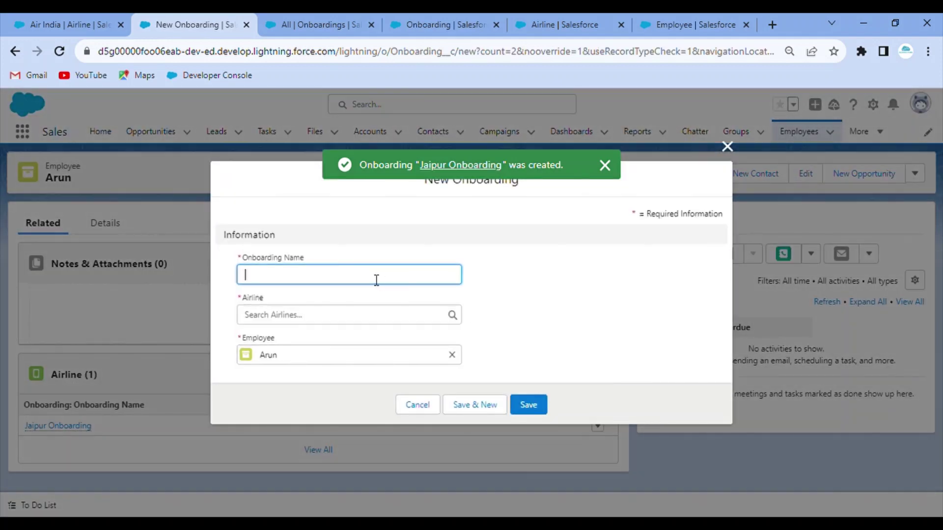
text(Mumbai Onboarding)
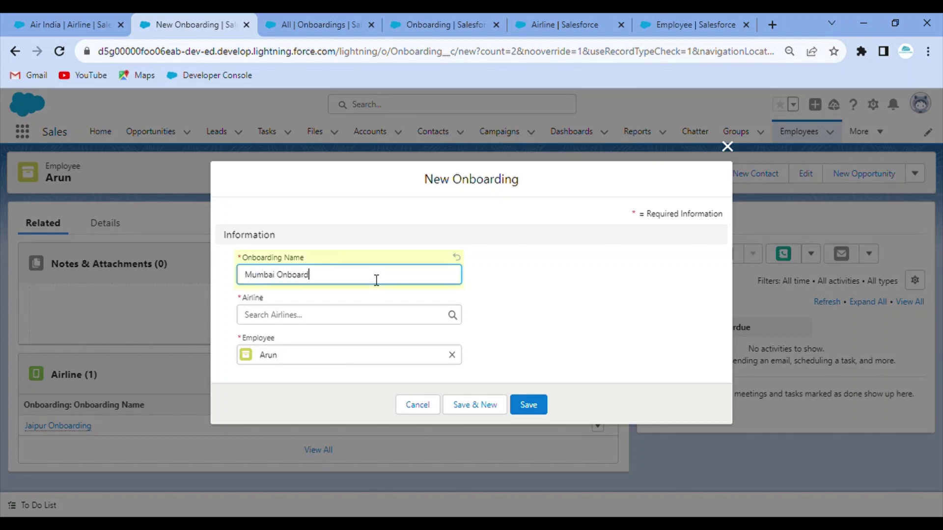
click(361, 326)
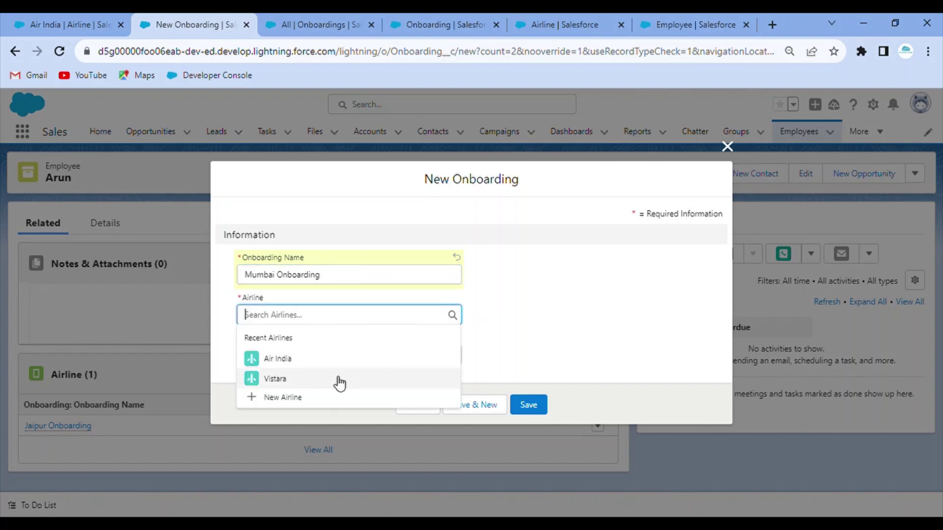
click(339, 381)
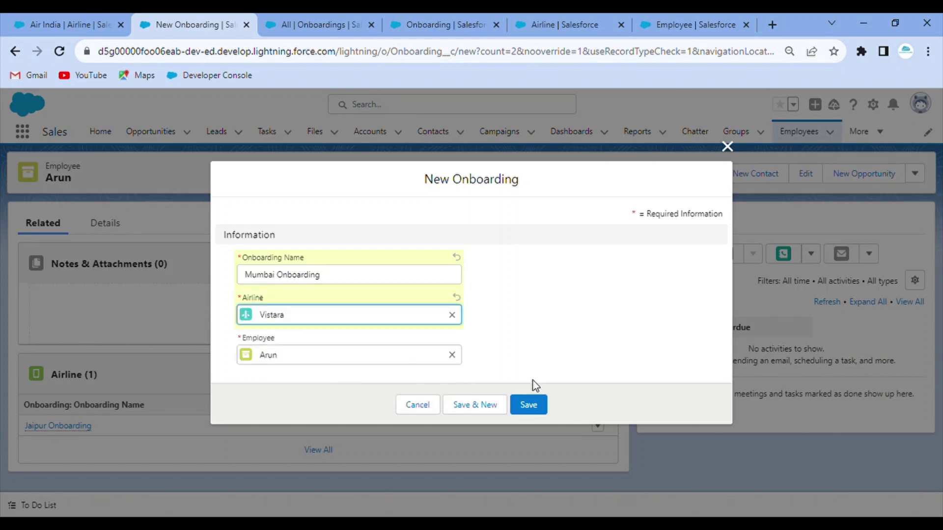
click(537, 408)
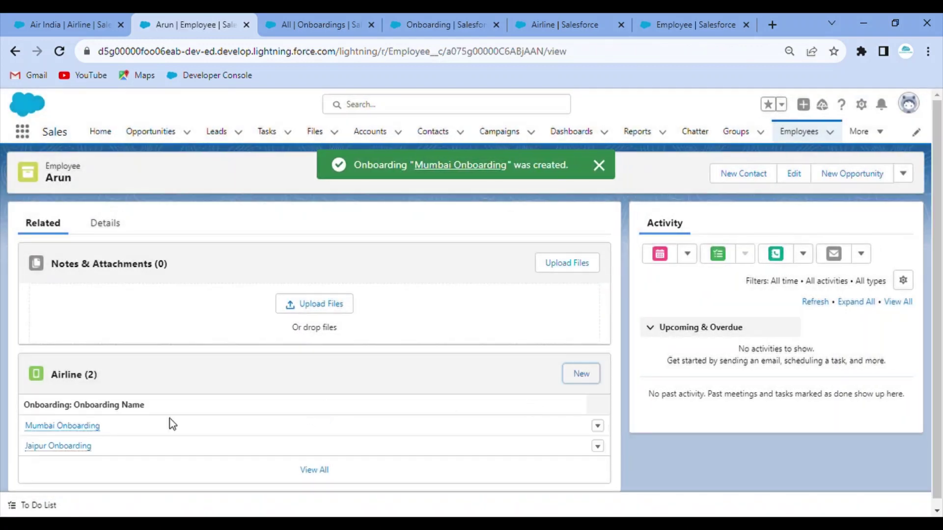
Check the airline and employee linked in the Mumbai Onboarding and Jaipur Onboarding records, returning to the employee record
click(81, 426)
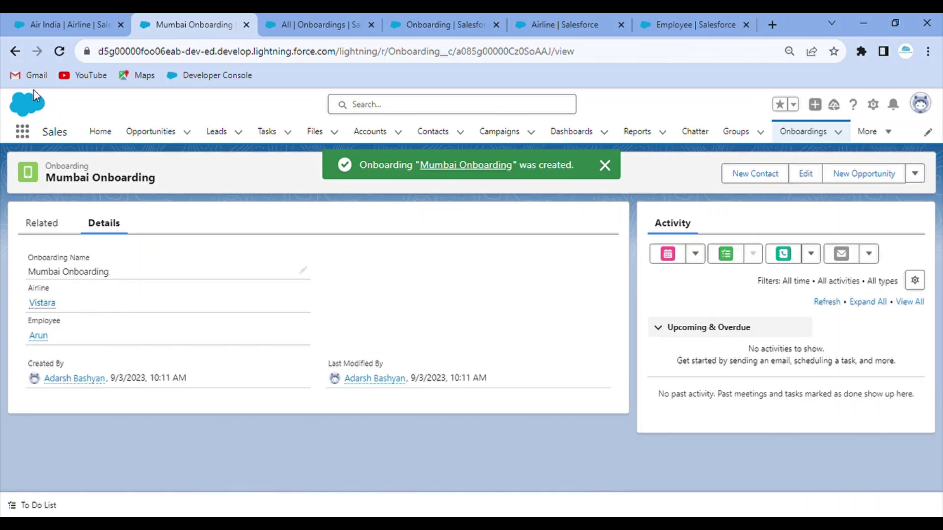
click(15, 52)
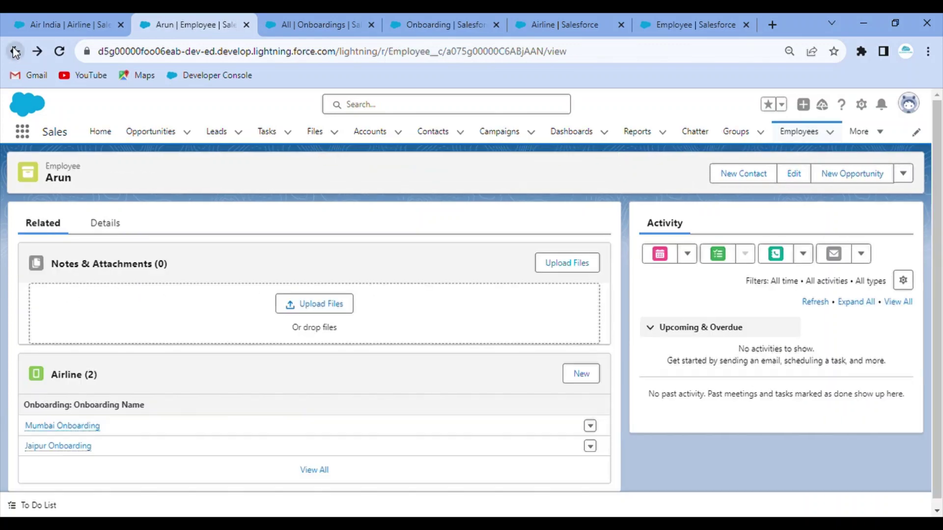
click(78, 445)
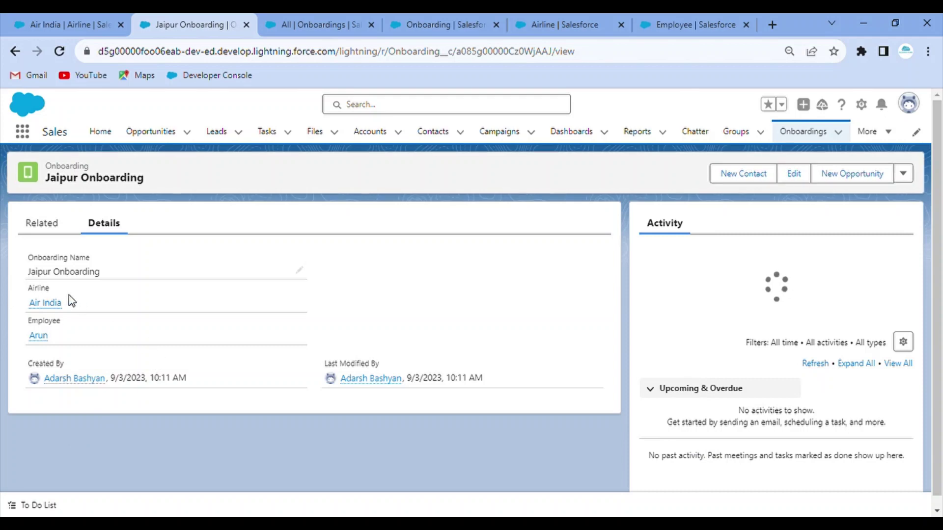
click(15, 51)
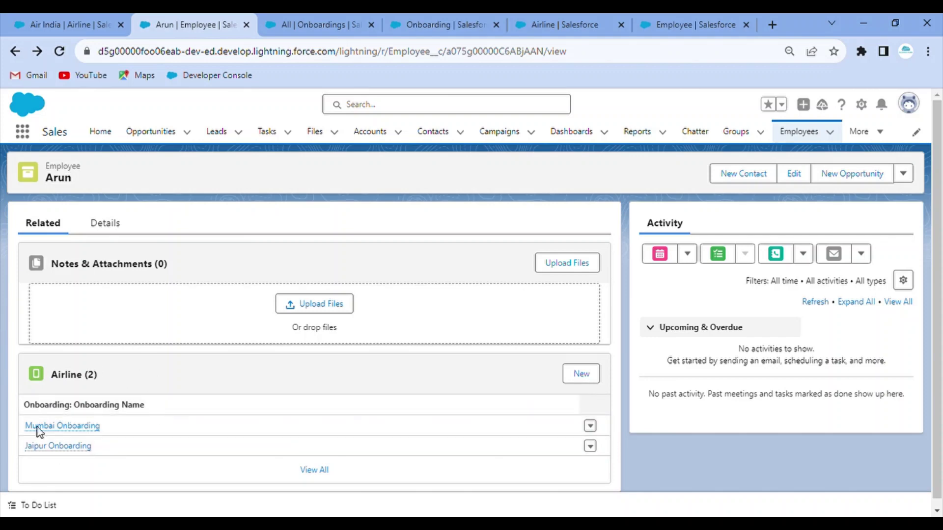
Refresh the Air India airline record and bring up its Employee related list
click(69, 24)
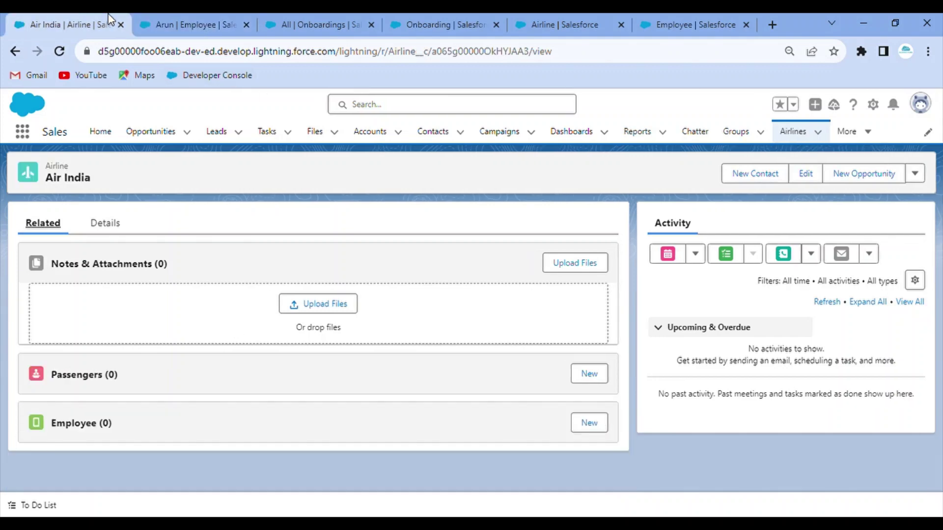
click(59, 52)
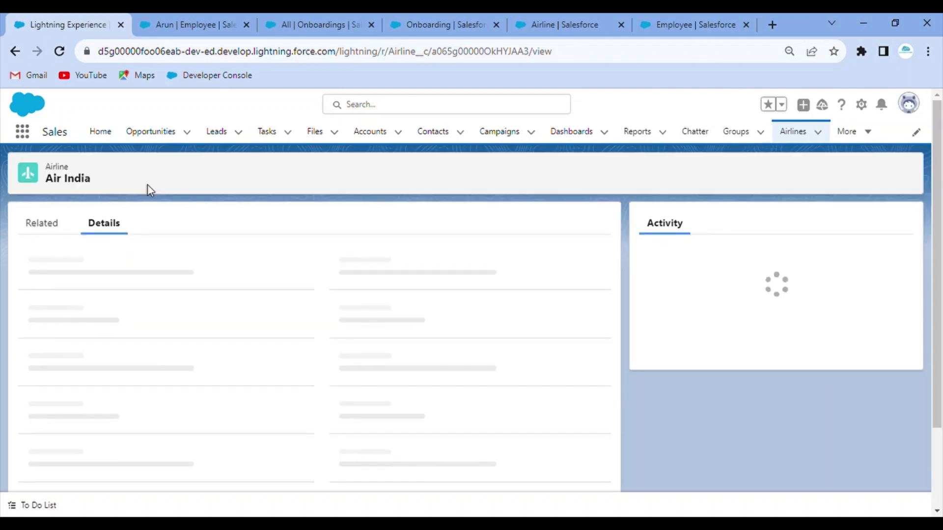
click(36, 229)
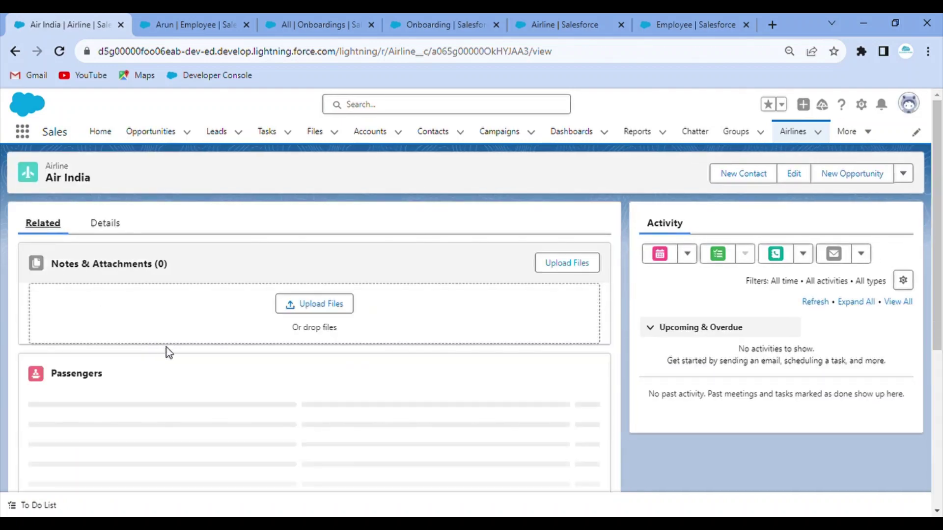
scroll(166, 347, down, 1)
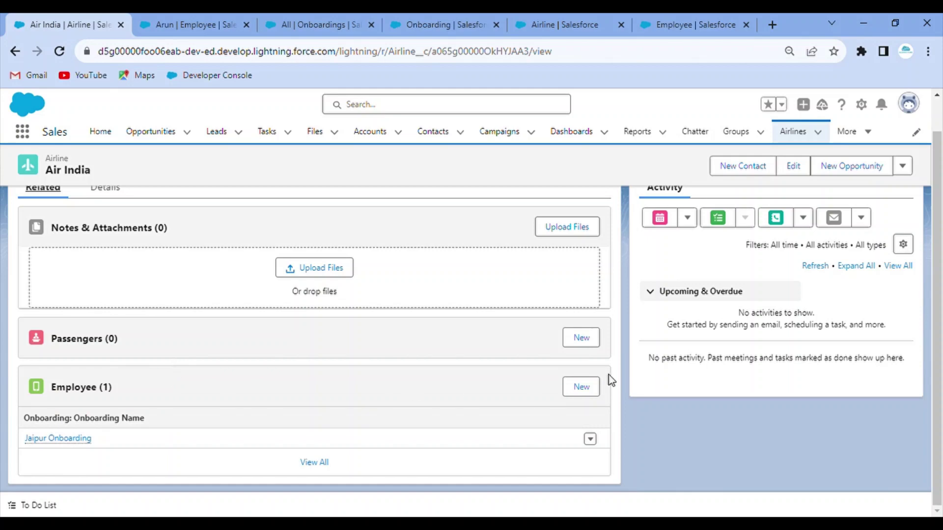
Create an onboarding record named Pune Onboarding from Air India's Employee related list, choosing the second employee
click(588, 390)
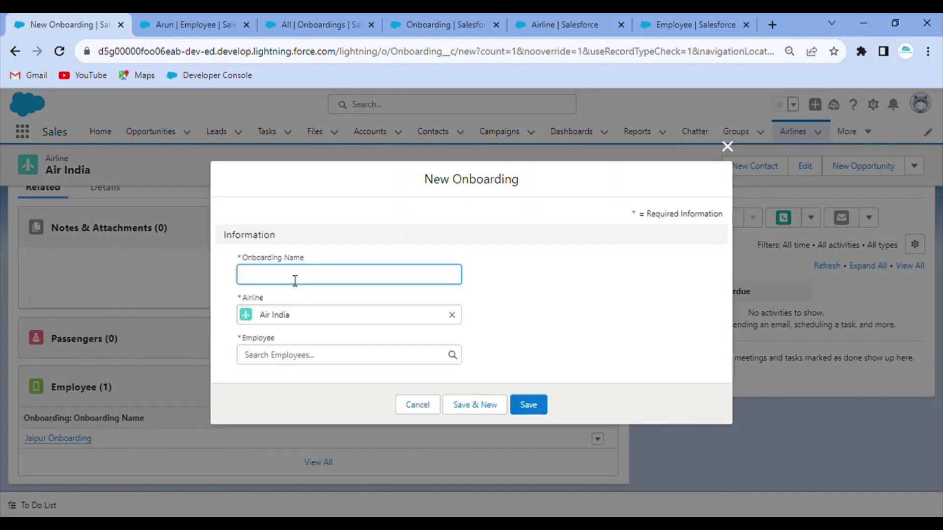
text(Pune Onboarding)
click(319, 356)
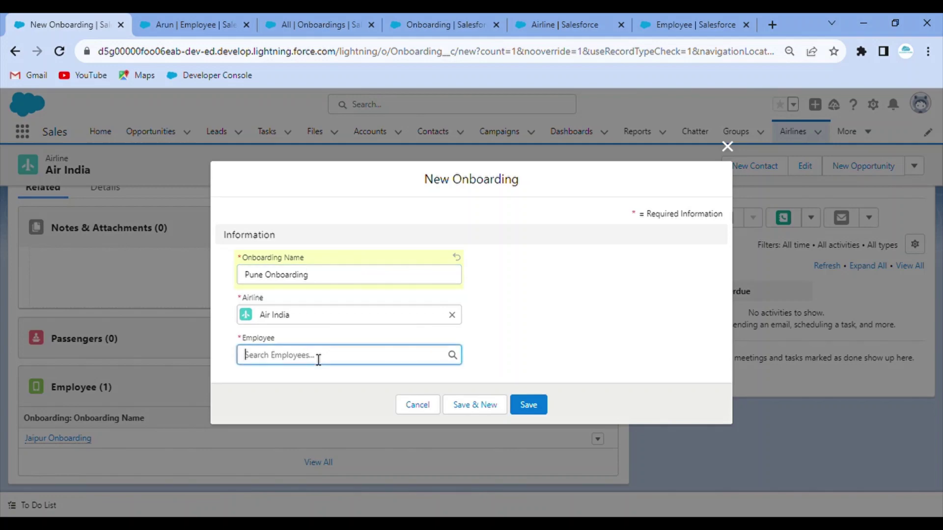
click(324, 406)
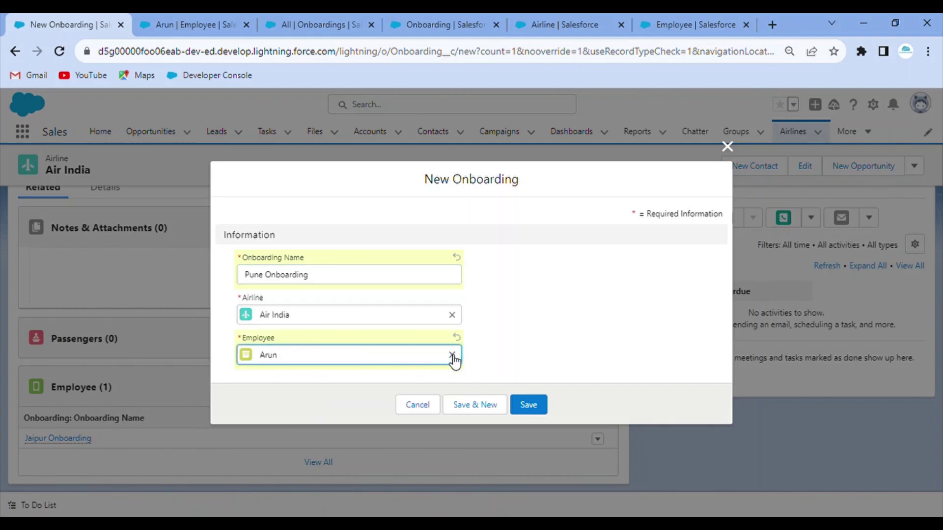
click(452, 354)
click(318, 422)
click(525, 403)
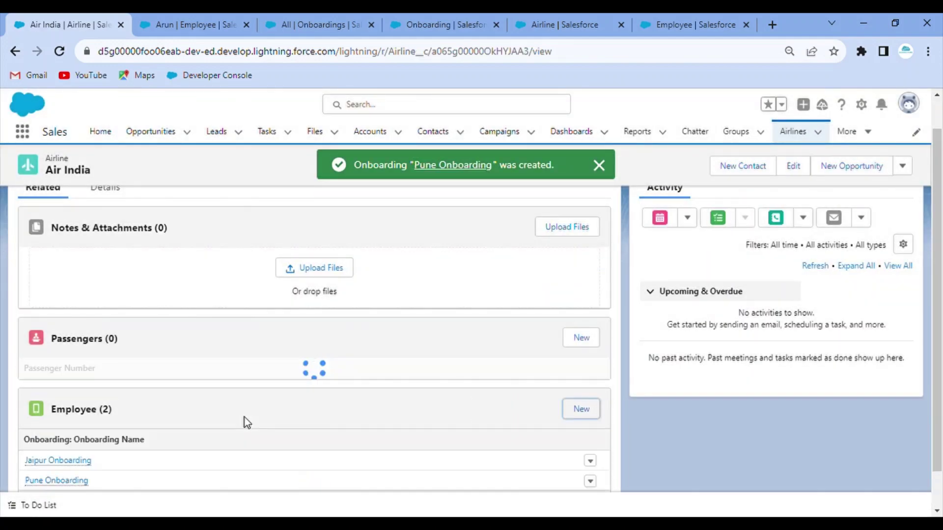
Review Air India's Employee related list, the first employee's related airlines and details, and the relationship fields on the Onboarding object
scroll(243, 417, down, 1)
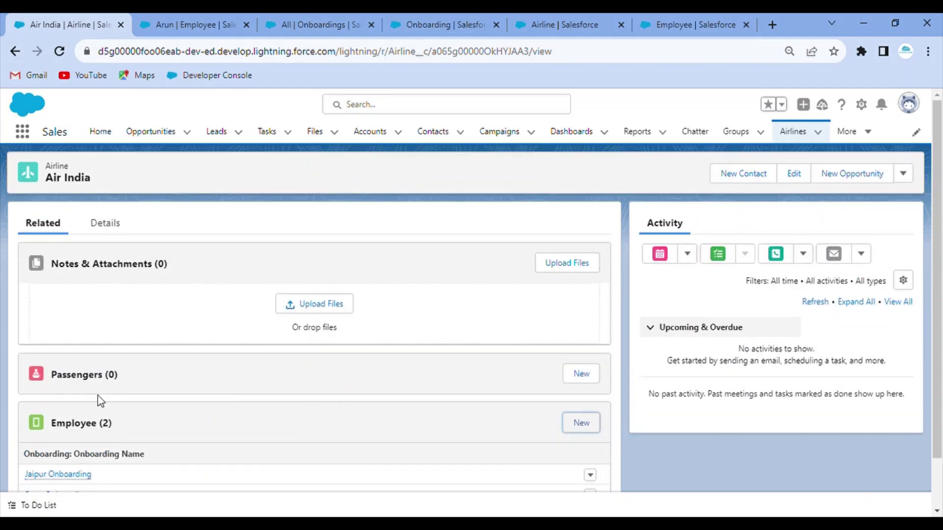
scroll(131, 428, down, 1)
scroll(185, 443, down, 1)
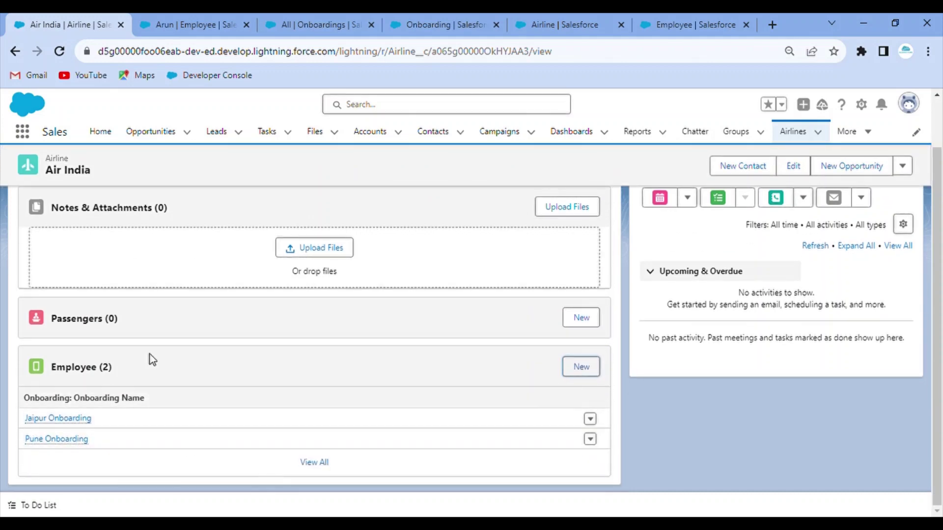
click(191, 22)
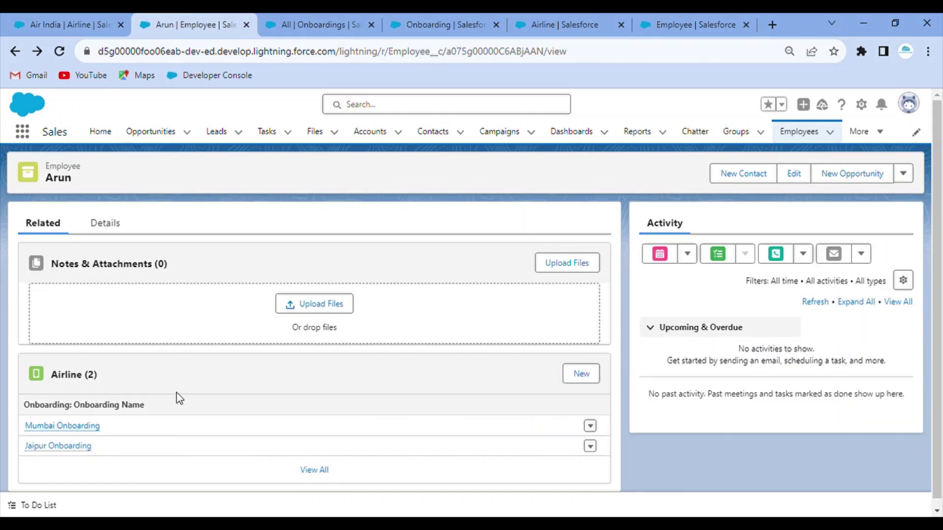
click(105, 223)
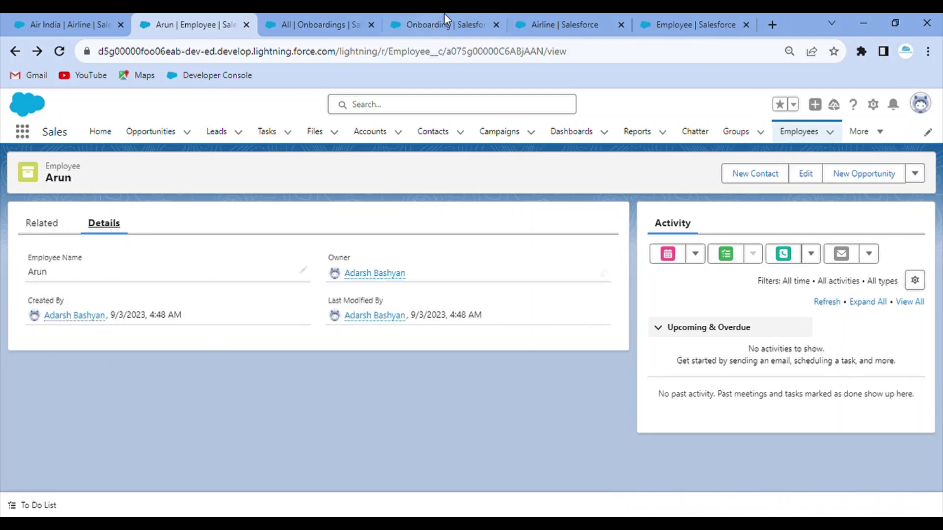
click(568, 14)
click(653, 15)
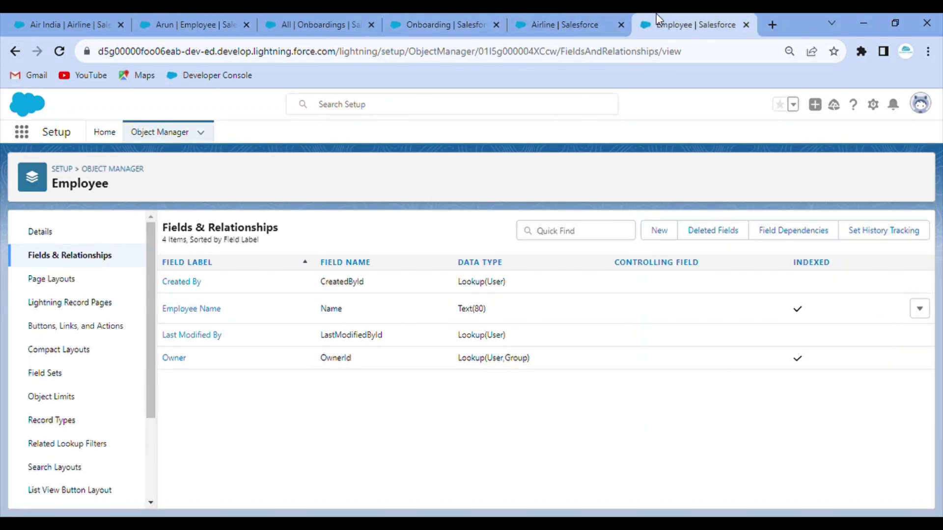
click(426, 18)
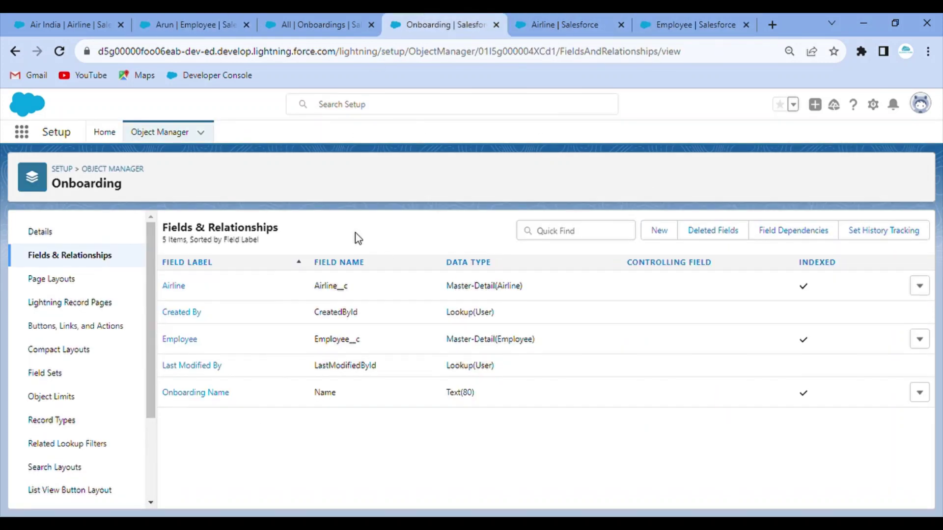